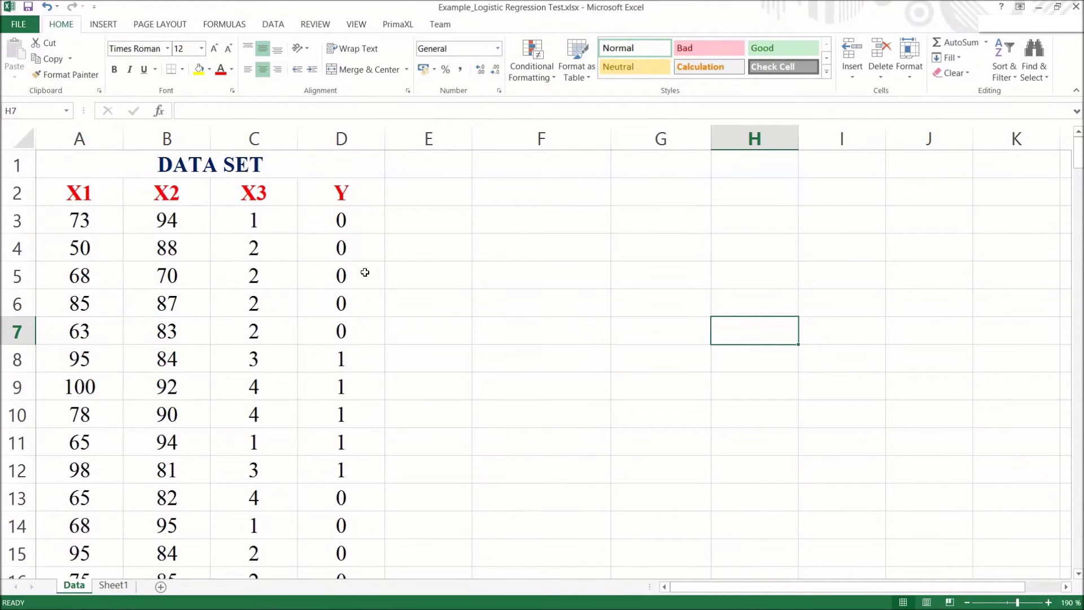
- Point out the X1, X2 and X3 predictor headers, then select an empty cell
{"action": "left_click", "coordinate": [87, 199]}
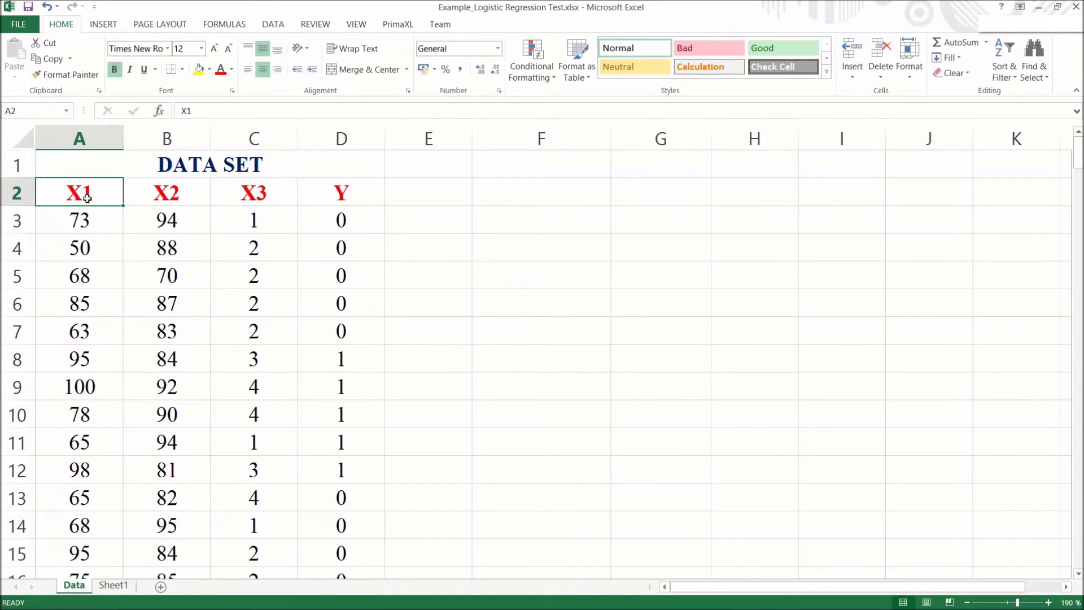
{"action": "key", "text": "Right"}
{"action": "key", "text": "Right"}
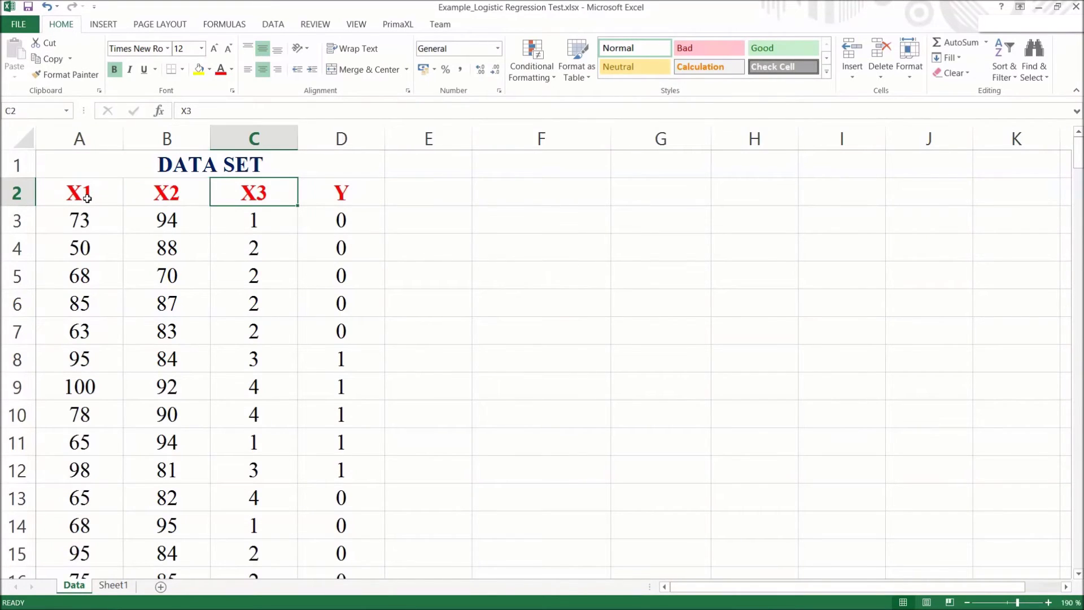
{"action": "key", "text": "Right"}
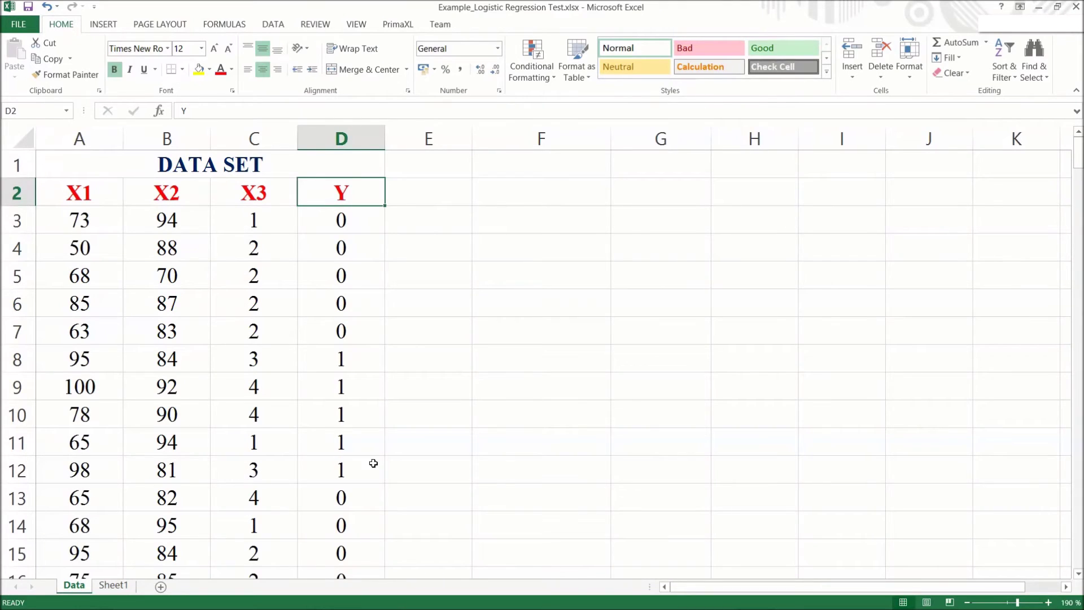
{"action": "left_click", "coordinate": [579, 275]}
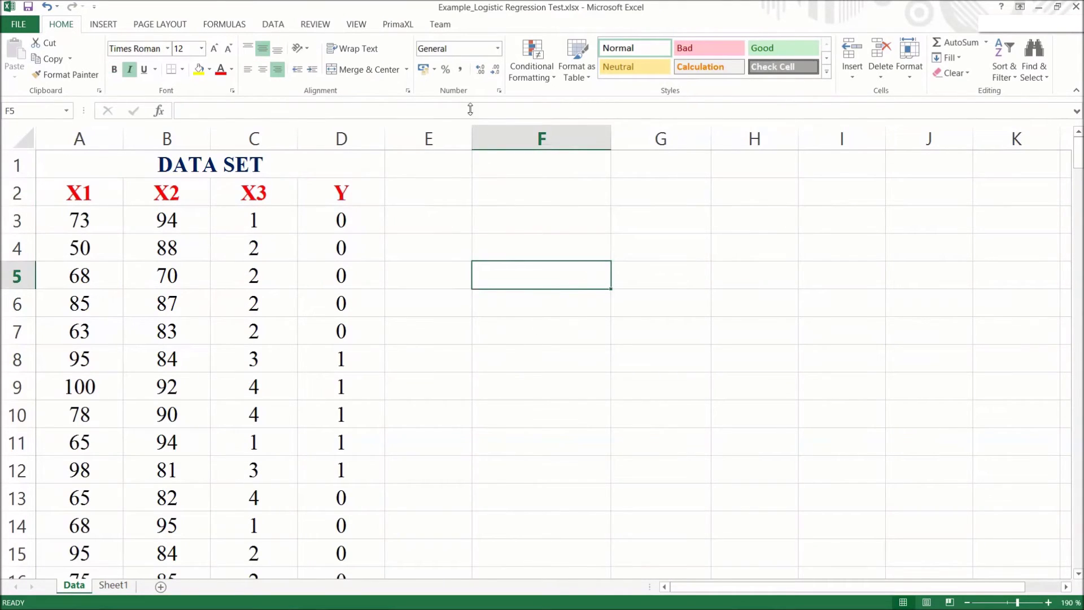
- Start a PrimaXL logistic regression test with ROC plot on and cutoff intervals set to 10
{"action": "left_click", "coordinate": [401, 25]}
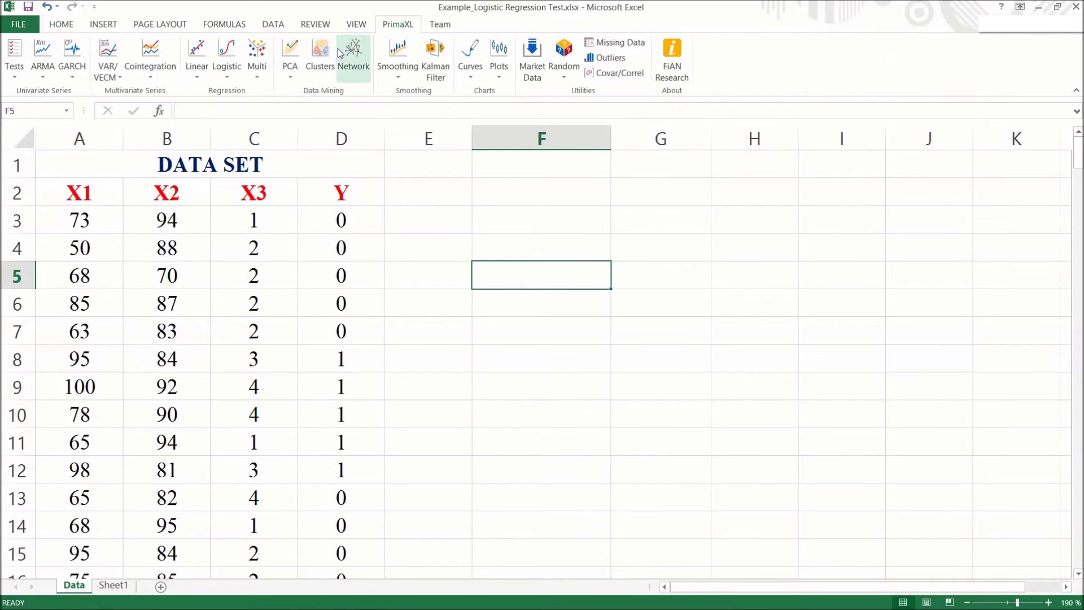
{"action": "left_click", "coordinate": [231, 85]}
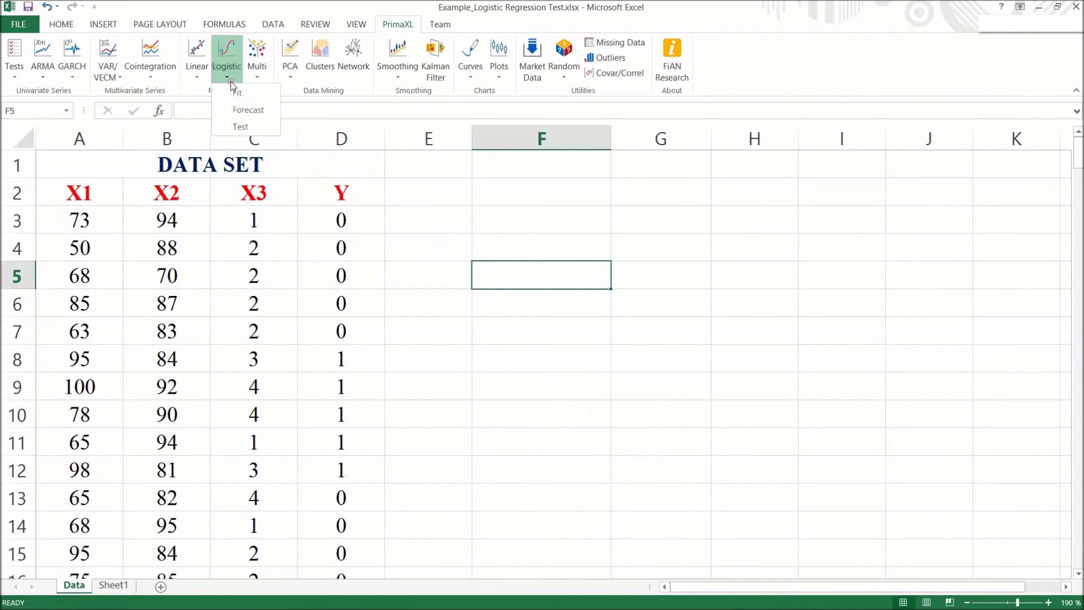
{"action": "left_click", "coordinate": [248, 129]}
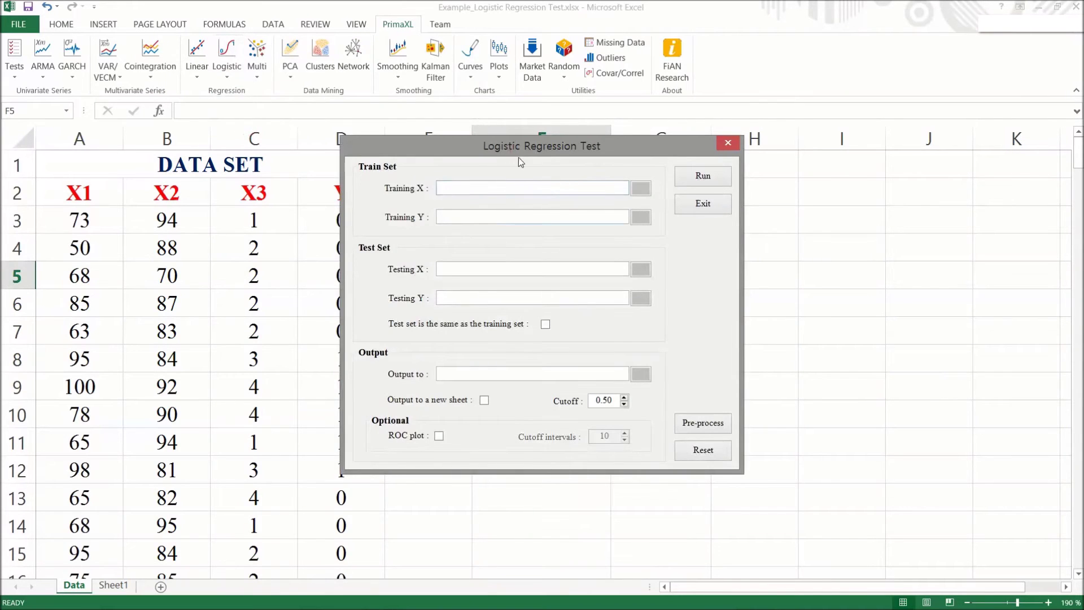
{"action": "left_click_drag", "start_coordinate": [521, 161], "coordinate": [540, 203]}
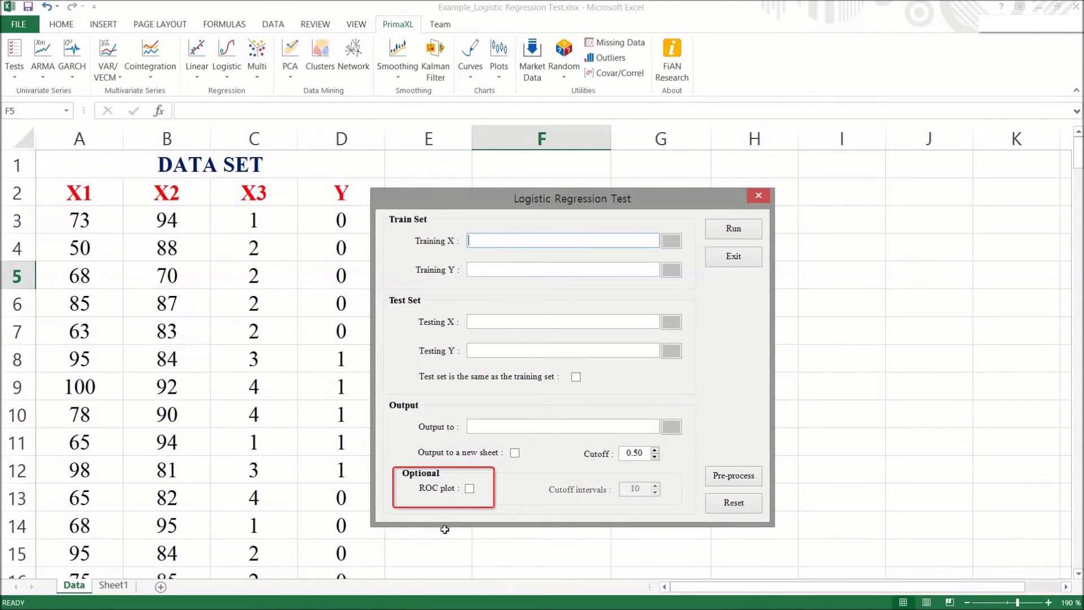
{"action": "left_click", "coordinate": [473, 492]}
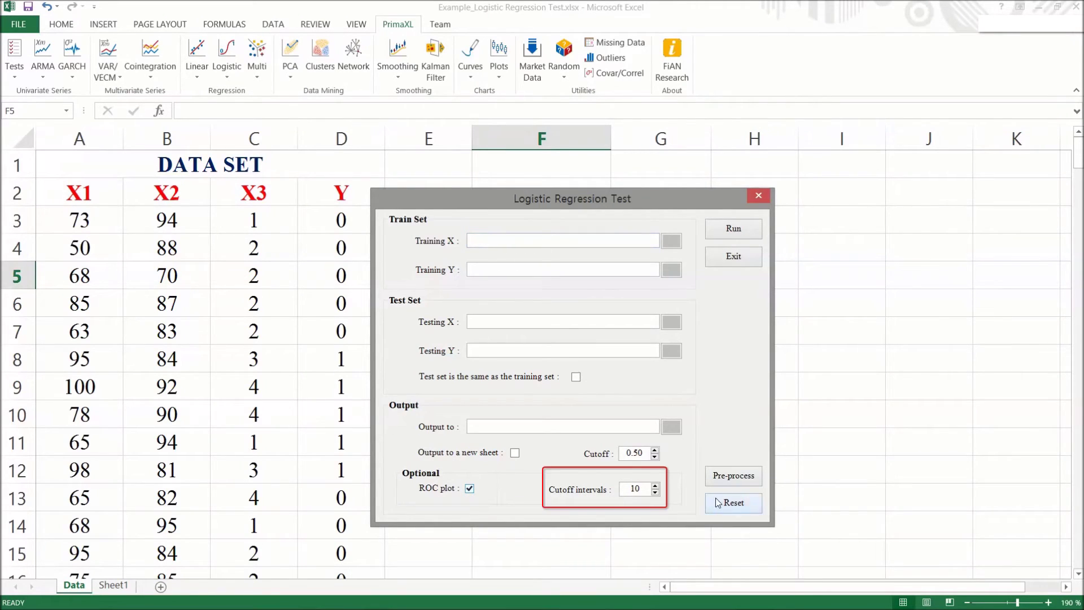
{"action": "left_click", "coordinate": [655, 491]}
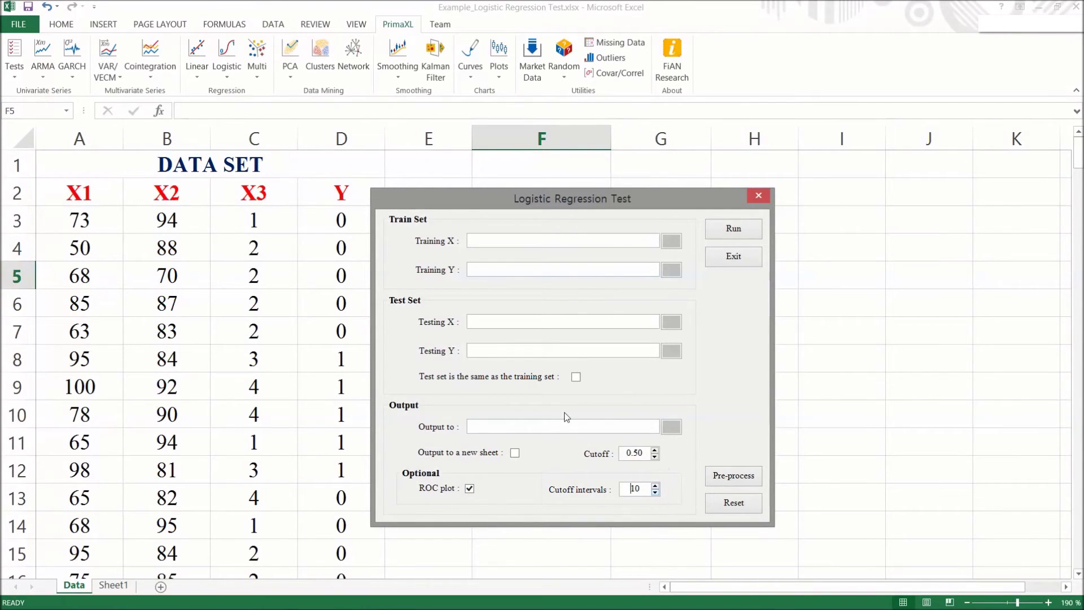
- Set Training X to A3:C202 and Training Y to D3:D202
{"action": "left_click", "coordinate": [670, 241]}
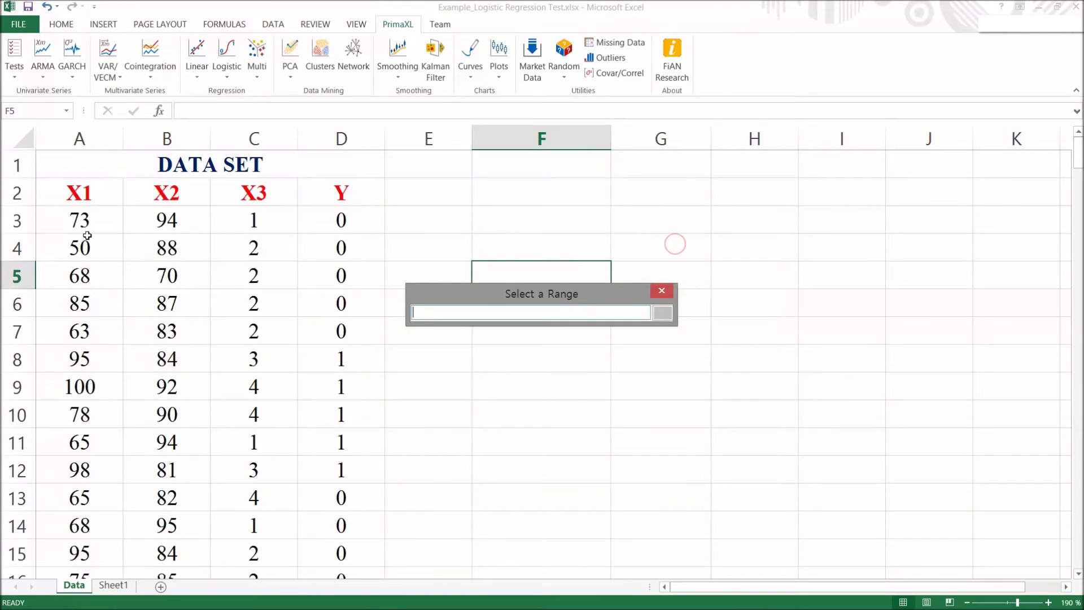
{"action": "mouse_move", "coordinate": [79, 223]}
{"action": "left_mouse_down"}
{"action": "mouse_move", "coordinate": [272, 548]}
{"action": "mouse_move", "coordinate": [256, 607]}
{"action": "left_mouse_up"}
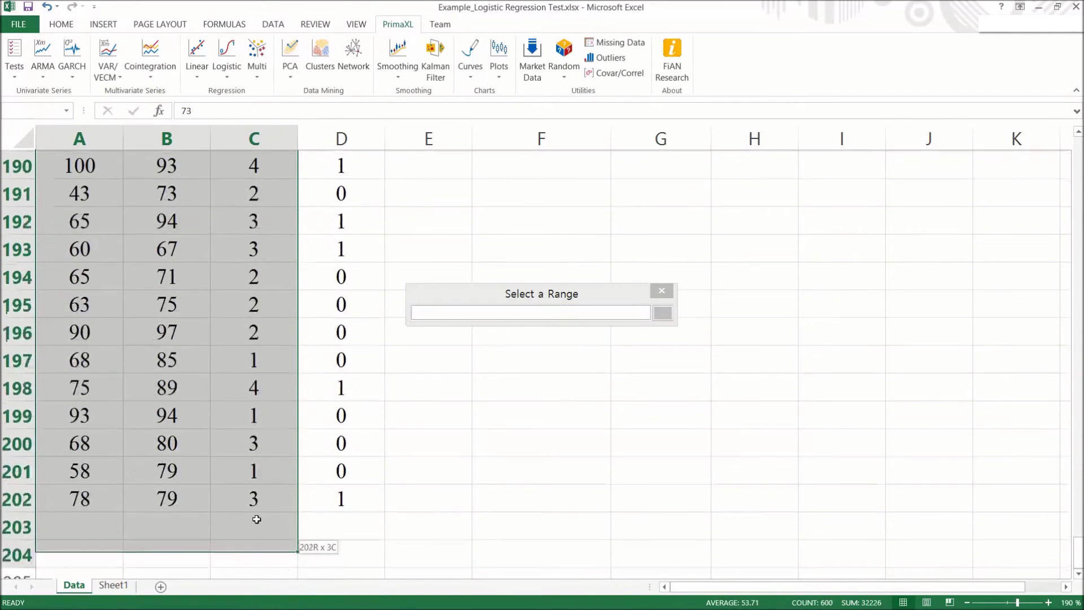
{"action": "left_click_drag", "start_coordinate": [255, 607], "coordinate": [256, 502]}
{"action": "left_click", "coordinate": [662, 313]}
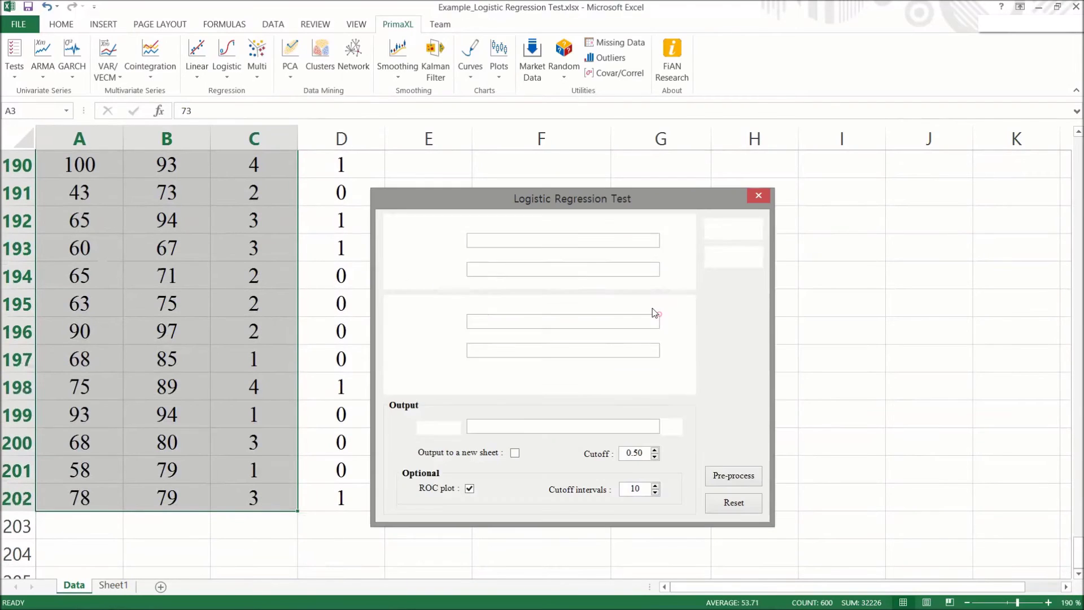
{"action": "left_click", "coordinate": [672, 270]}
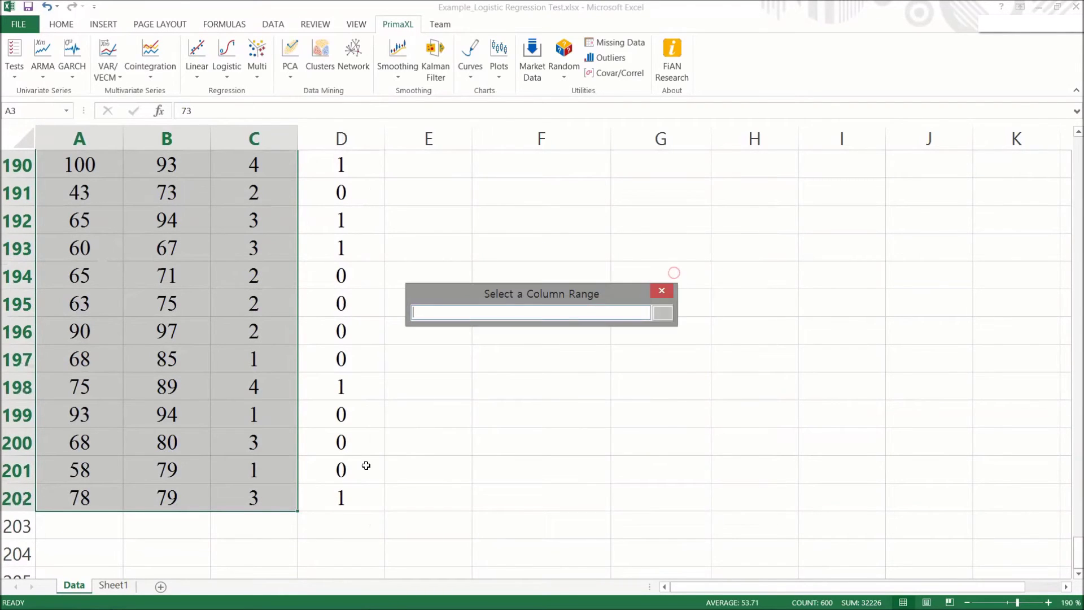
{"action": "left_click_drag", "start_coordinate": [341, 500], "coordinate": [348, 83]}
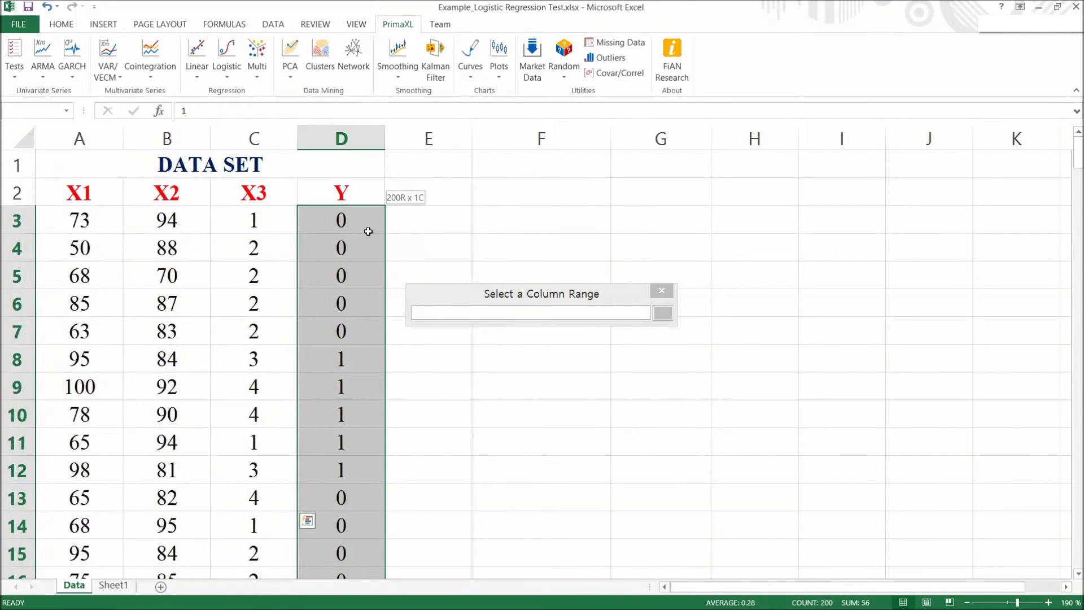
{"action": "left_click_drag", "start_coordinate": [348, 83], "coordinate": [366, 229]}
{"action": "left_click", "coordinate": [670, 317]}
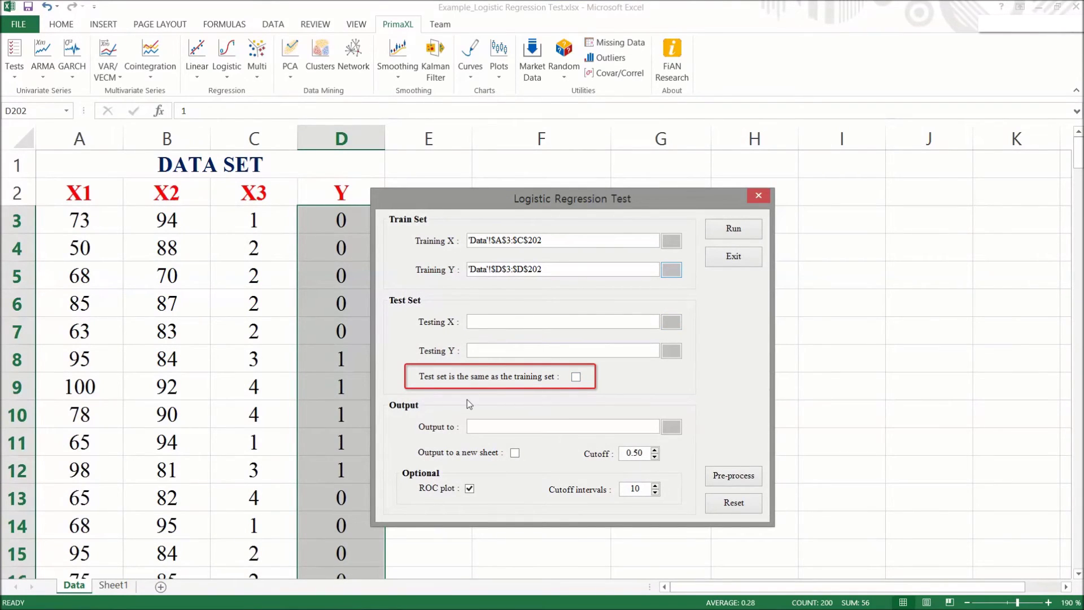
- Test on the training data, output results to F2, and run the test
{"action": "left_click", "coordinate": [575, 377]}
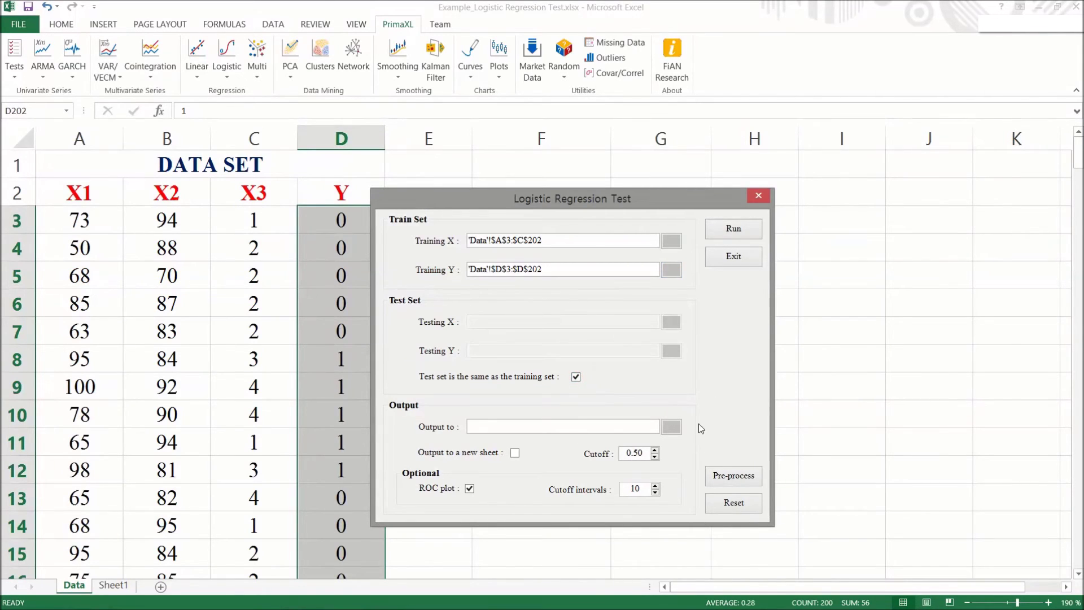
{"action": "left_click", "coordinate": [671, 427]}
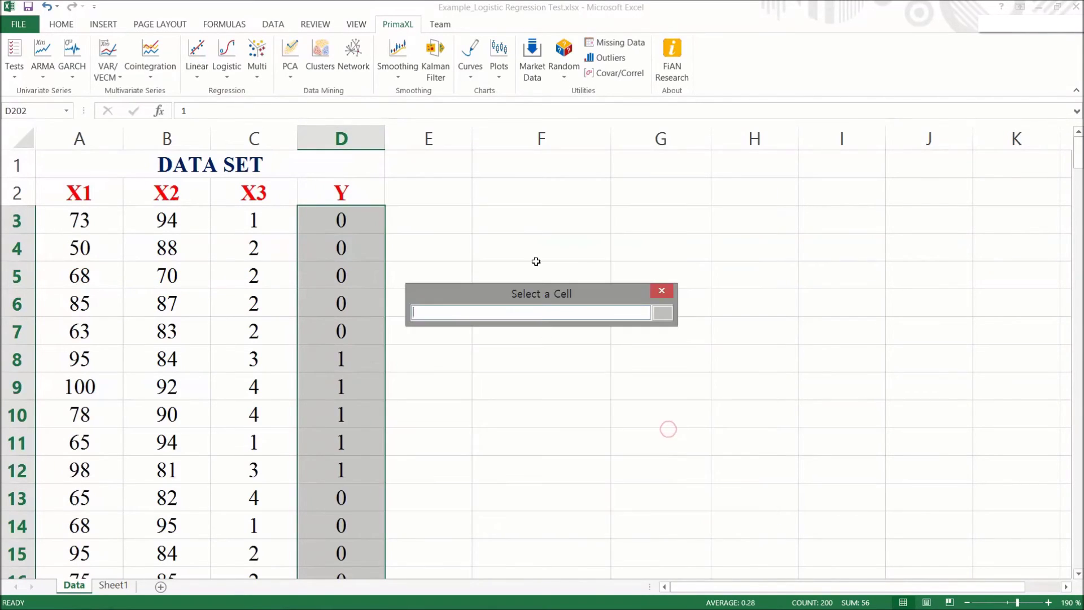
{"action": "left_click", "coordinate": [496, 198]}
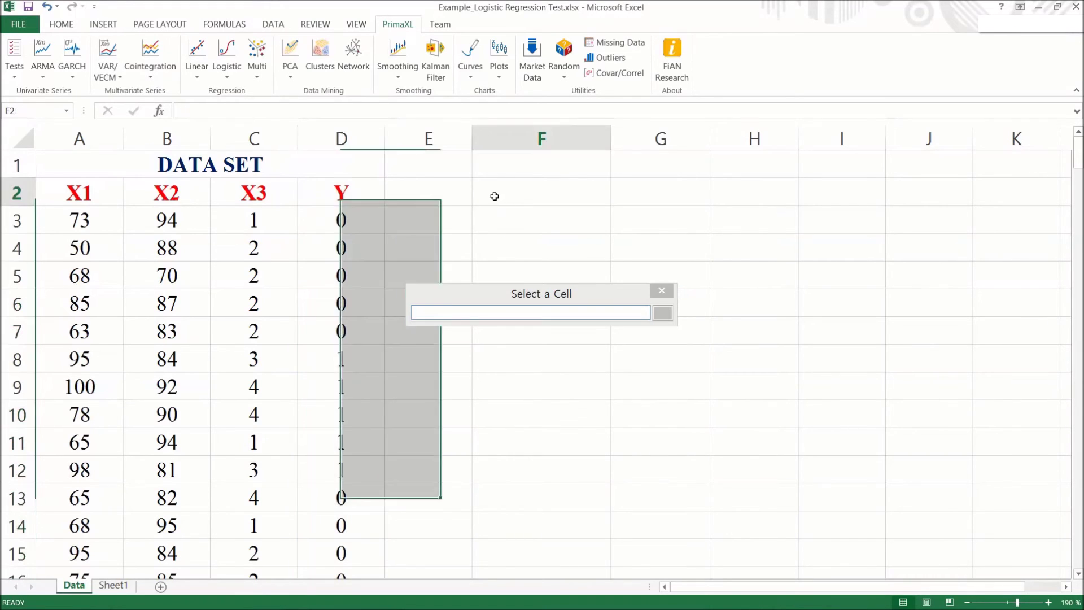
{"action": "left_click", "coordinate": [664, 314]}
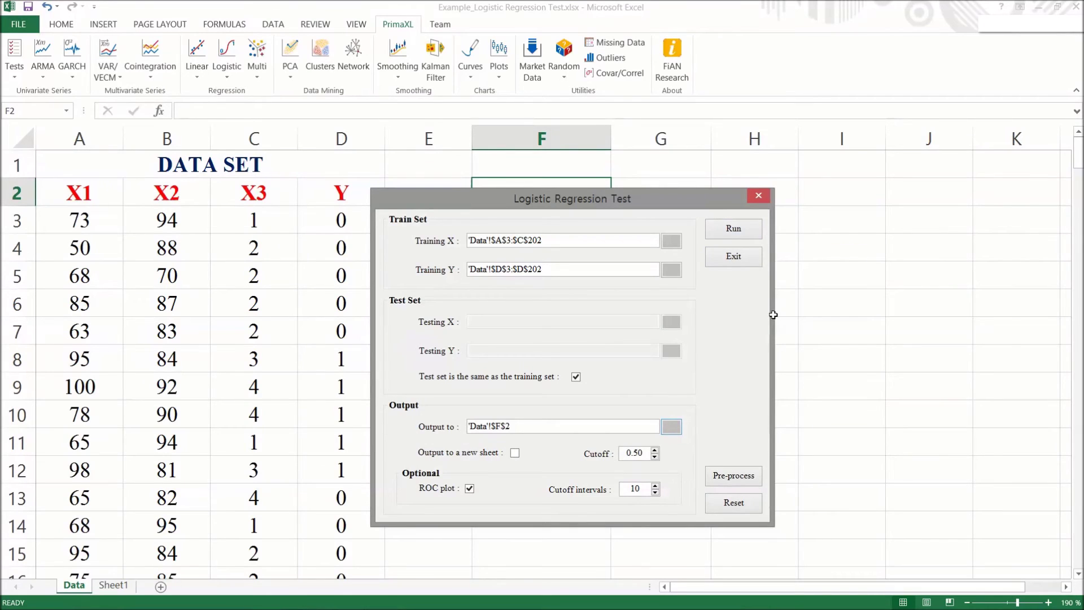
{"action": "left_click", "coordinate": [734, 228]}
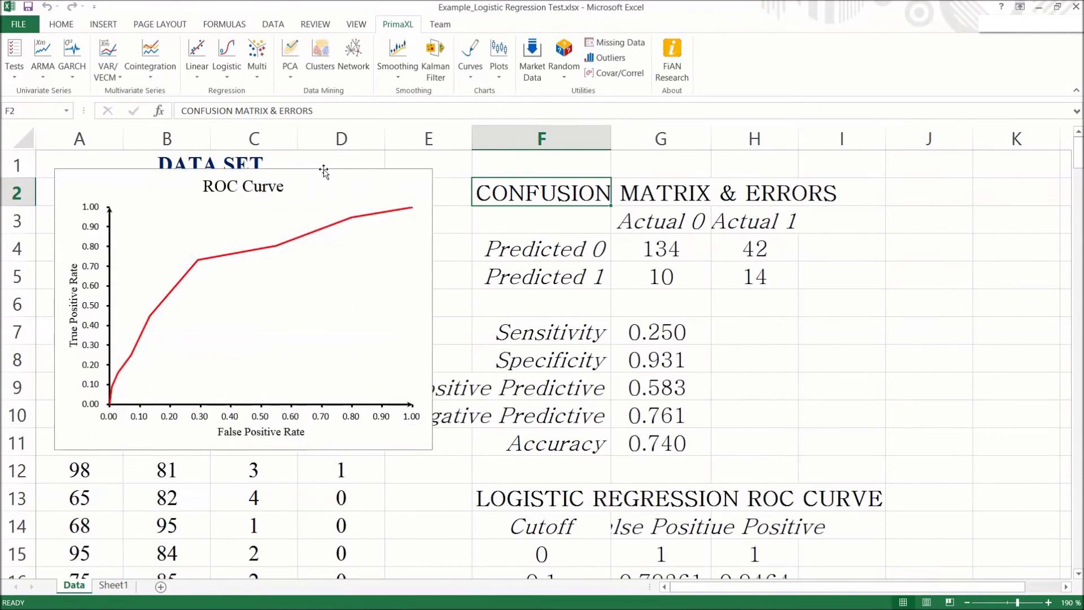
- Move the ROC Curve chart to the right, beside the results
{"action": "left_click_drag", "start_coordinate": [324, 172], "coordinate": [914, 222]}
{"action": "scroll", "coordinate": [872, 389], "scroll_direction": "down", "scroll_amount": 3}
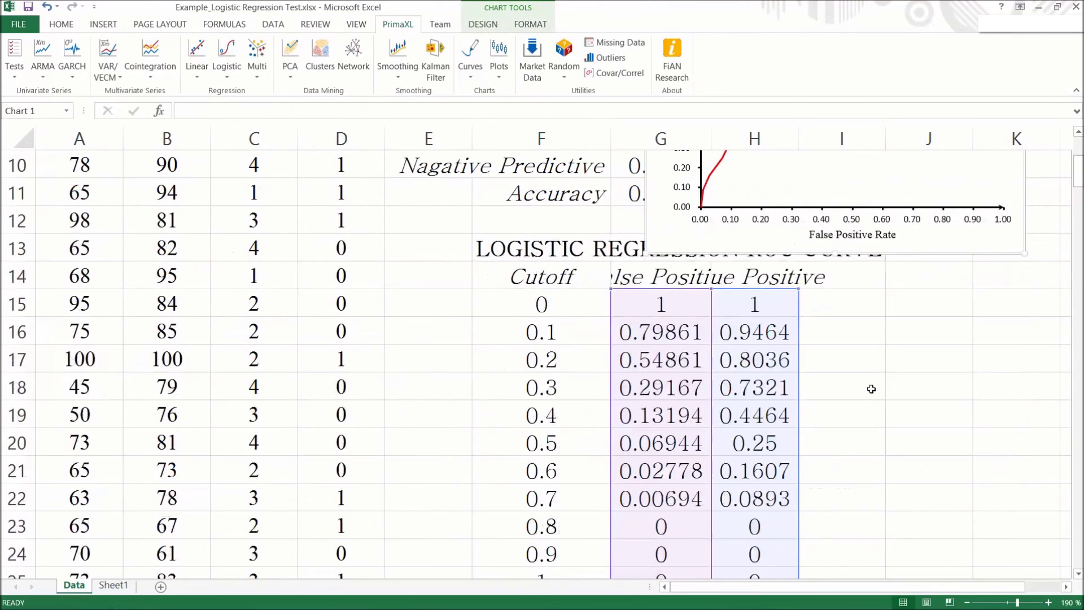
{"action": "scroll", "coordinate": [884, 361], "scroll_direction": "down", "scroll_amount": 2}
{"action": "left_click", "coordinate": [881, 366]}
{"action": "scroll", "coordinate": [940, 370], "scroll_direction": "up", "scroll_amount": 2}
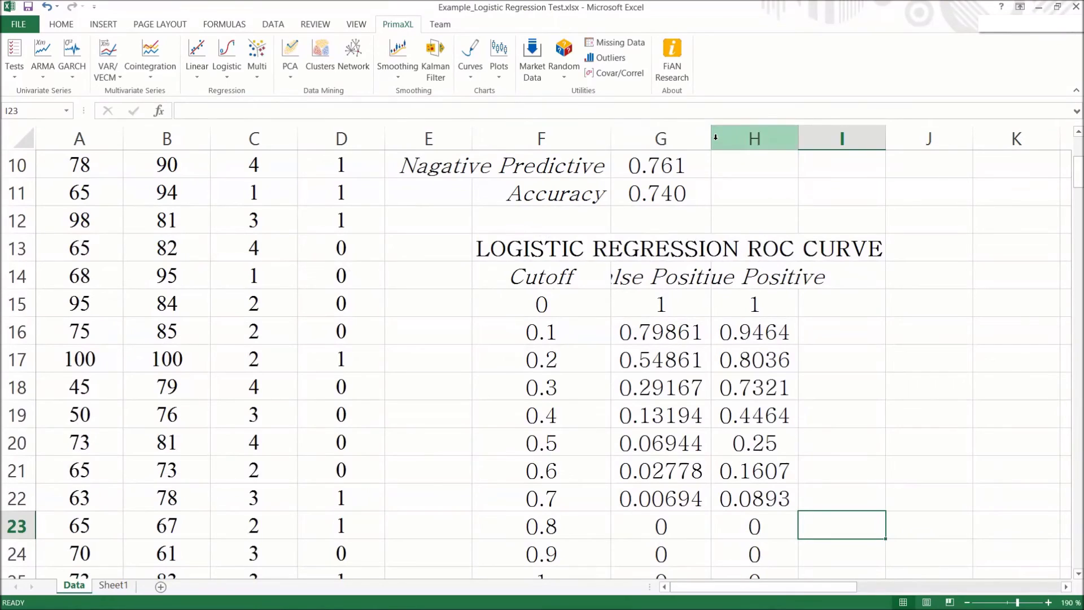
- Widen the False Positive (G) and True Positive (H) columns to show full decimals
{"action": "left_click_drag", "start_coordinate": [715, 137], "coordinate": [744, 137]}
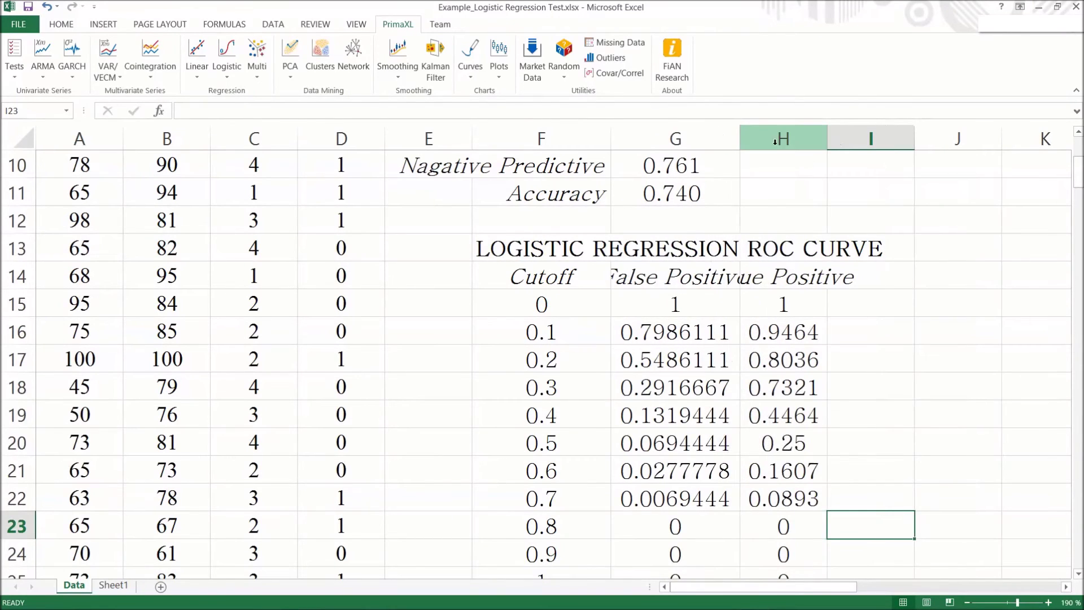
{"action": "left_click_drag", "start_coordinate": [741, 139], "coordinate": [770, 138]}
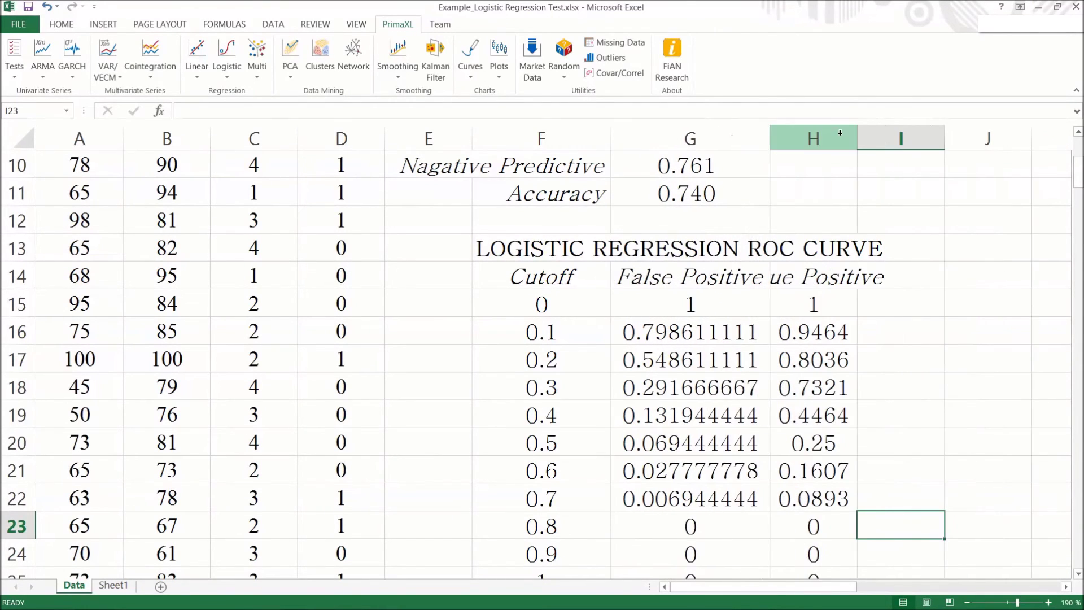
{"action": "left_click_drag", "start_coordinate": [858, 137], "coordinate": [932, 141]}
{"action": "left_click", "coordinate": [968, 333]}
{"action": "scroll", "coordinate": [968, 332], "scroll_direction": "up", "scroll_amount": 3}
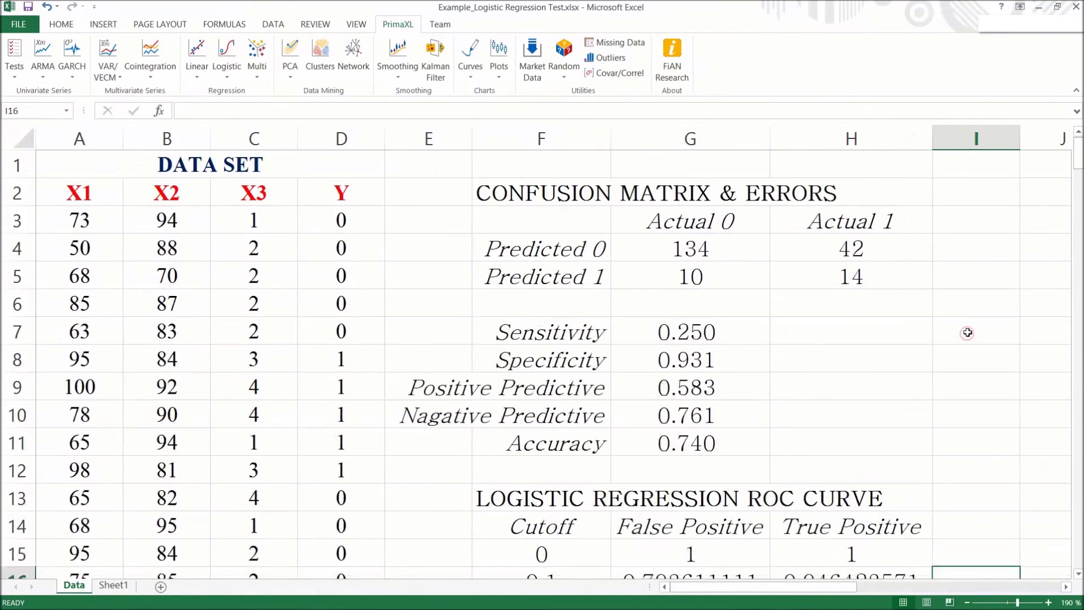
{"action": "scroll", "coordinate": [968, 328], "scroll_direction": "down", "scroll_amount": 4}
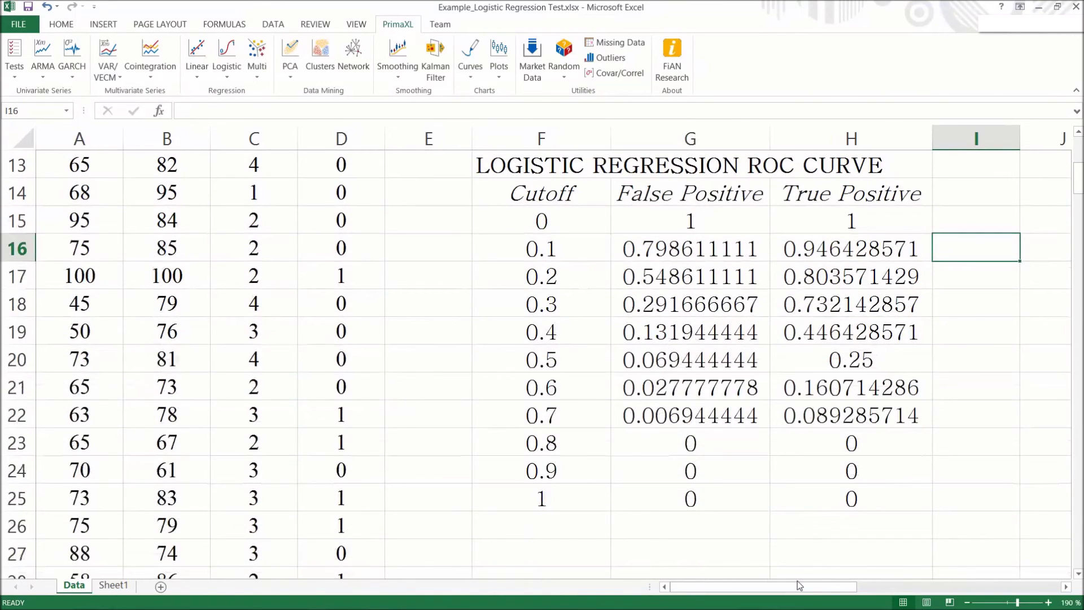
{"action": "left_click_drag", "start_coordinate": [800, 585], "coordinate": [849, 586]}
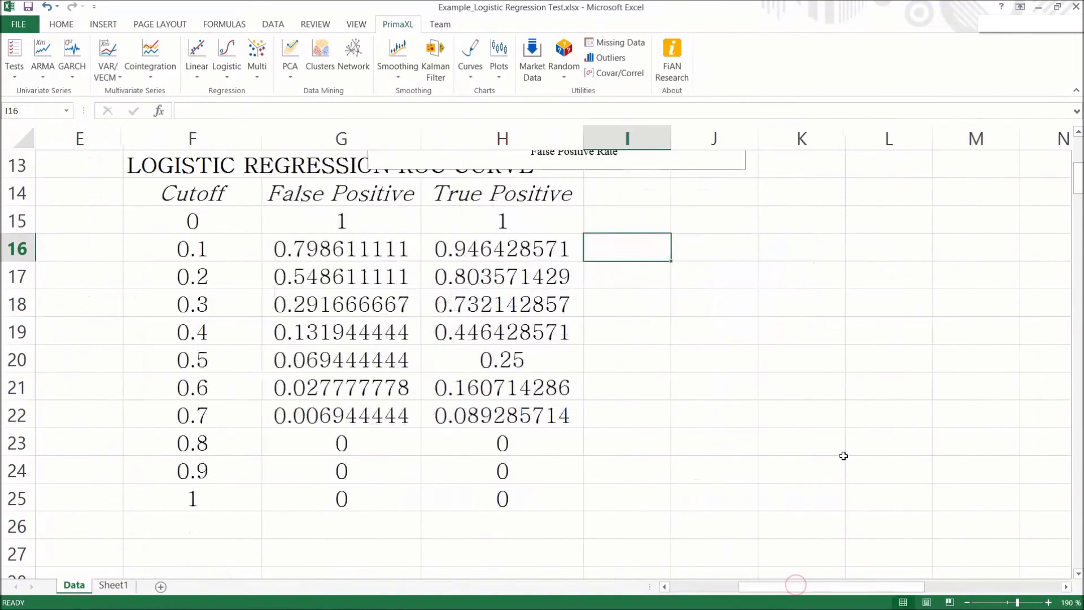
{"action": "scroll", "coordinate": [843, 456], "scroll_direction": "up", "scroll_amount": 4}
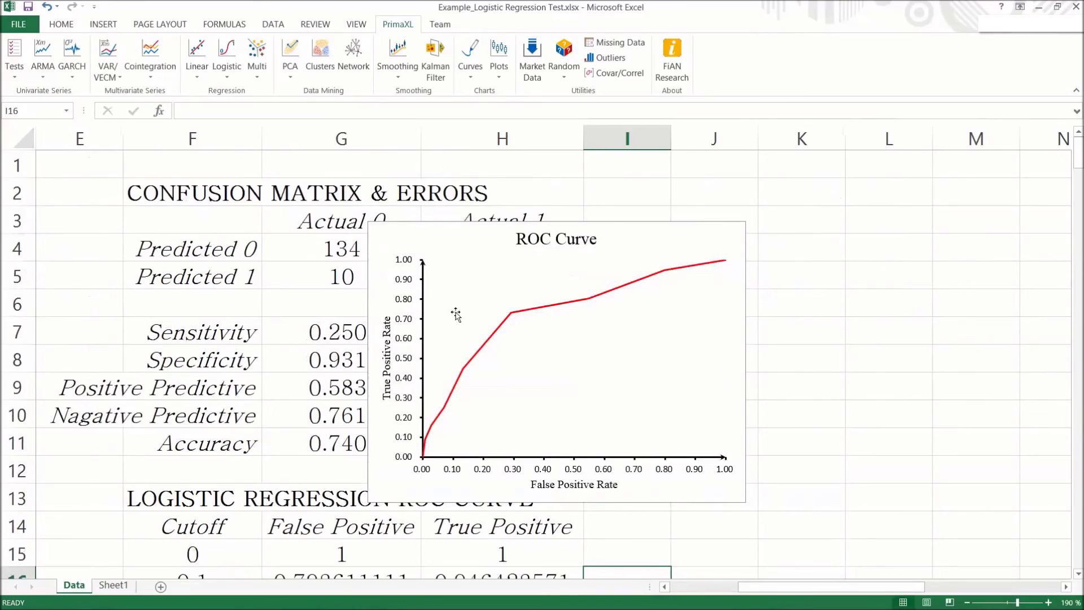